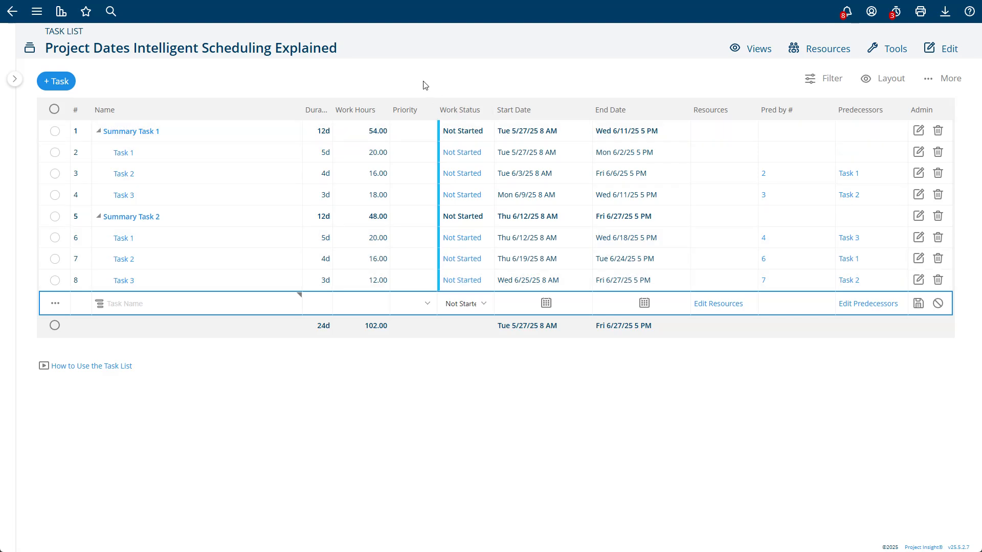
Open the project's Gantt chart and delete the relationship between Task 2 and Task 3 under Summary Task 1
click(756, 48)
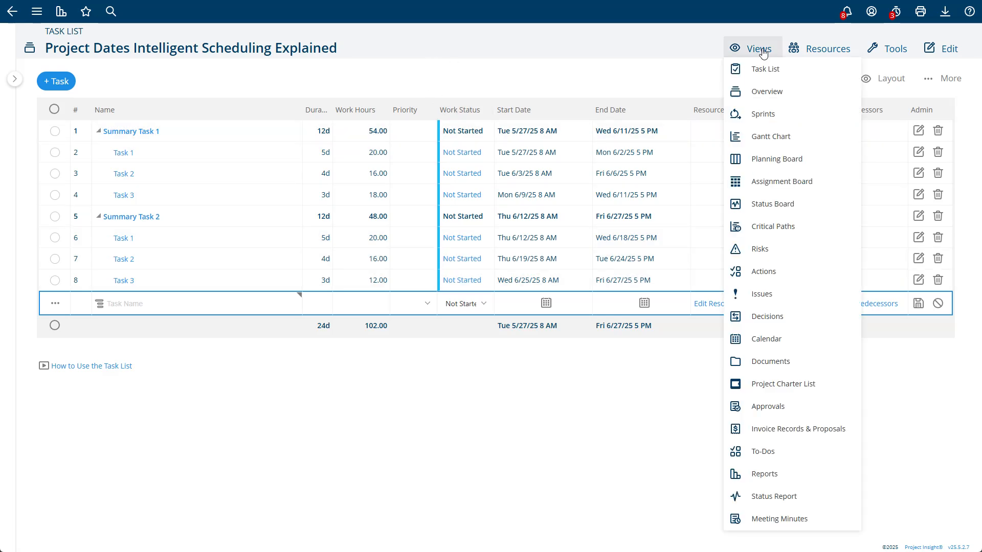
click(769, 137)
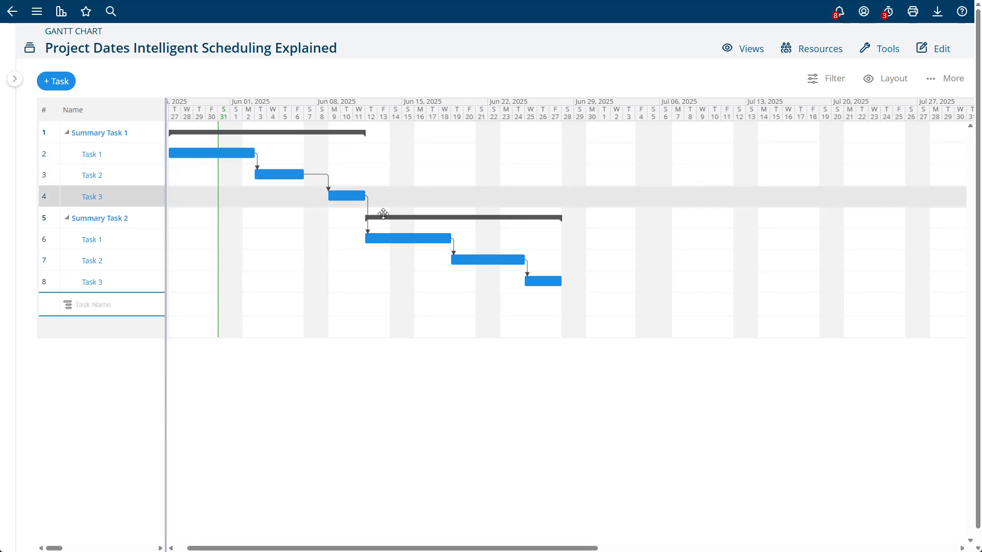
click(328, 188)
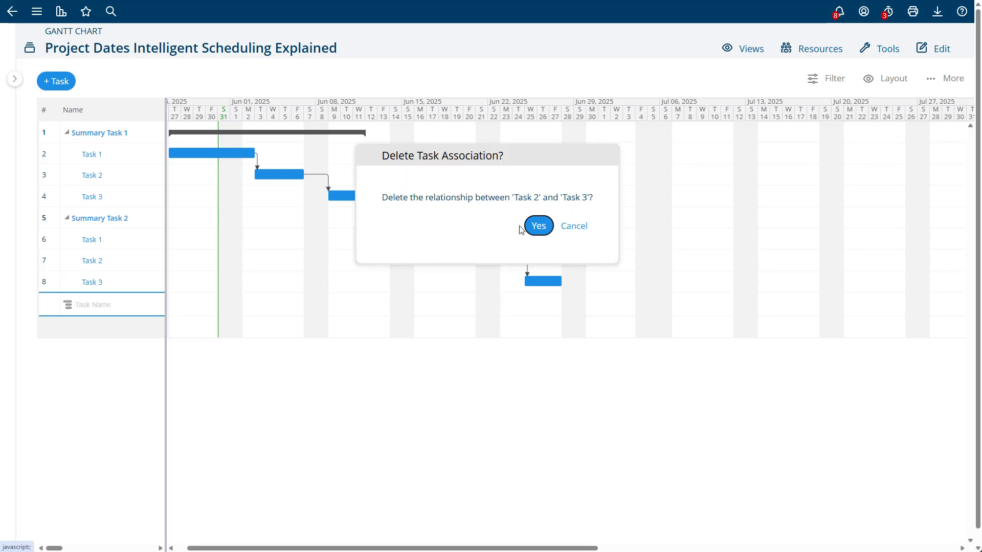
click(536, 226)
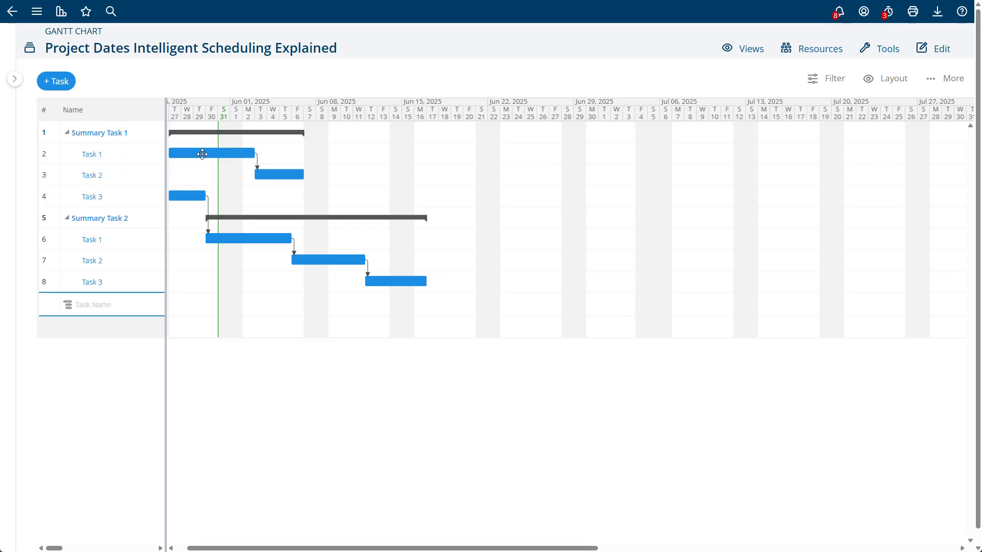
Link both Task 1 and Task 2 under Summary Task 1 to Task 3 as its predecessors
drag(200, 152, 187, 196)
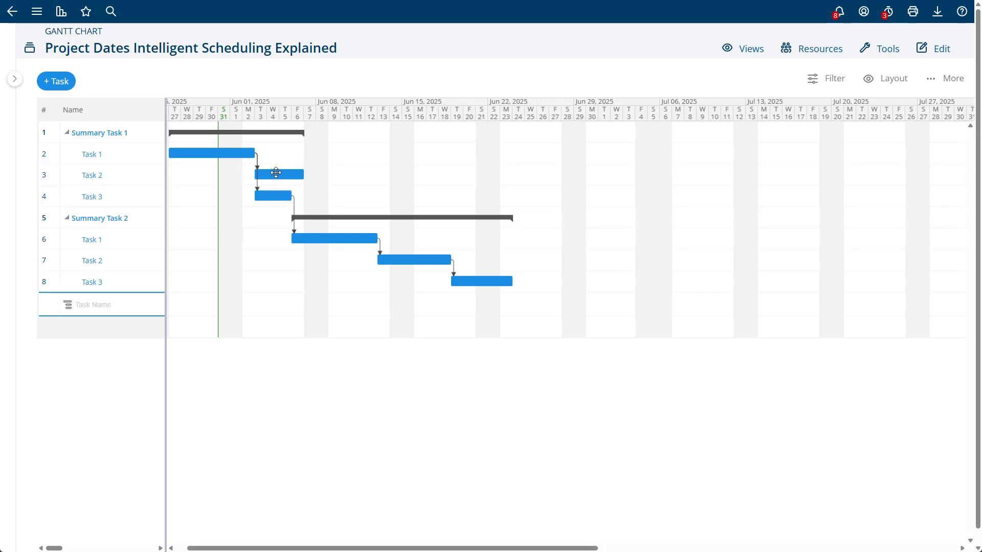
drag(276, 172, 274, 196)
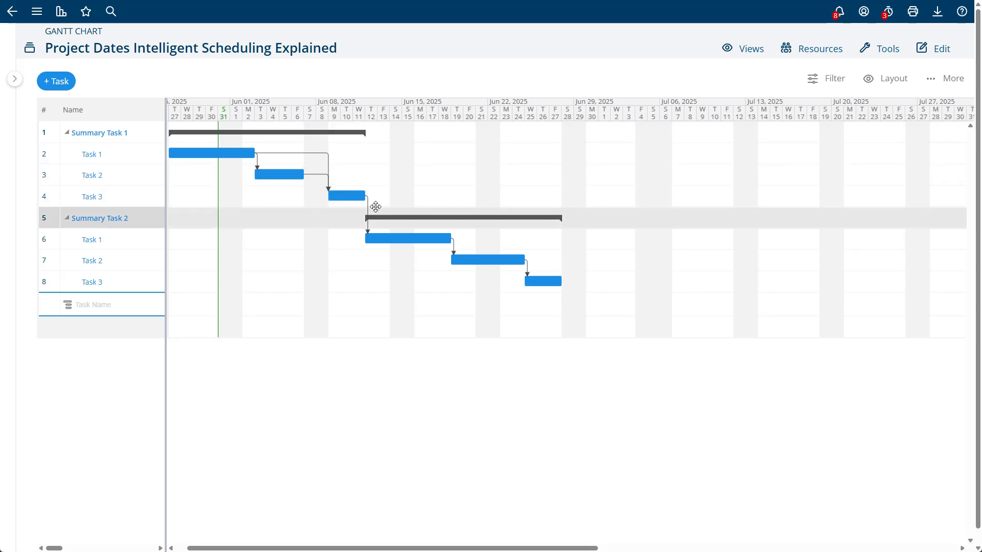
In the task list, add Task 4 under Summary Task 2 with a duration of 2d and 8 work hours
click(760, 53)
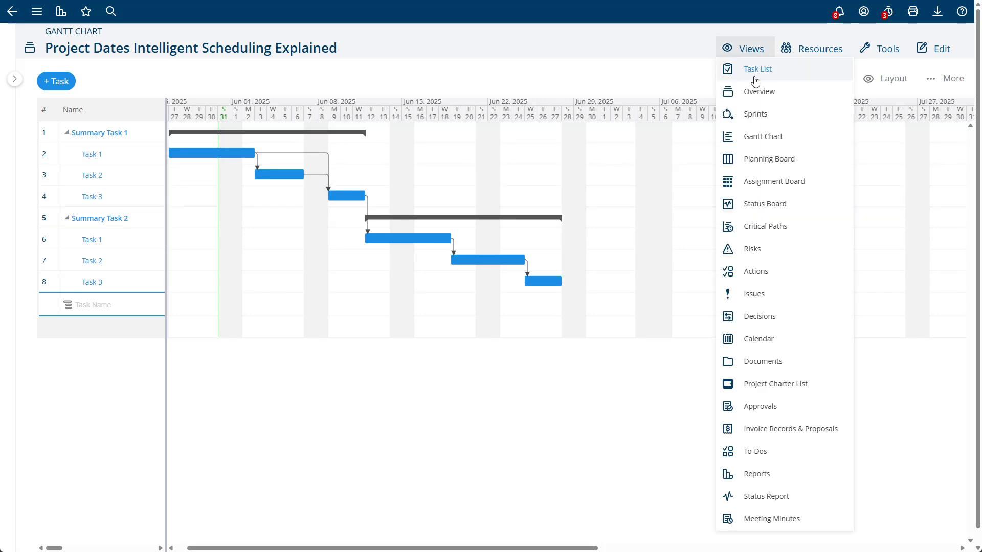
click(756, 72)
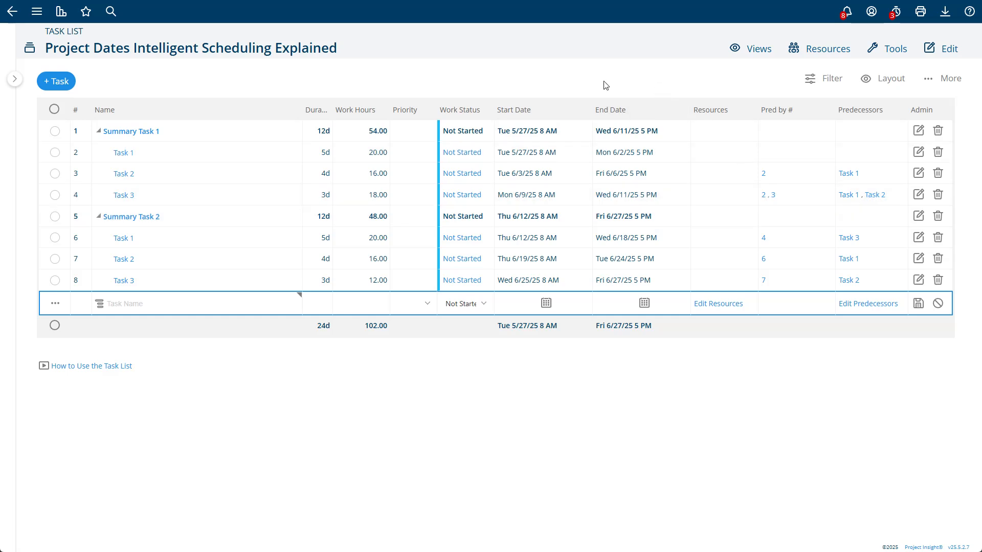
click(201, 305)
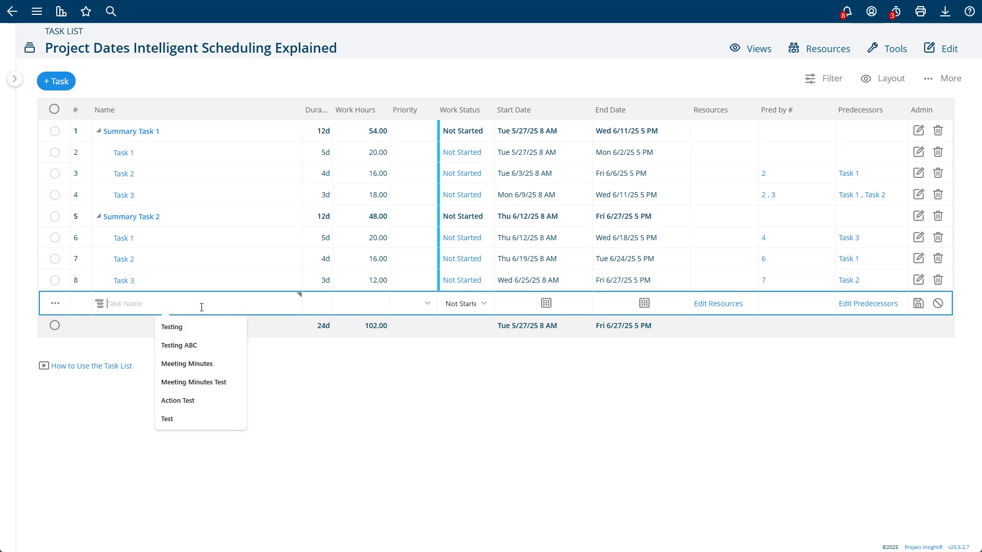
text(Task 4)
key(Tab)
text(2)
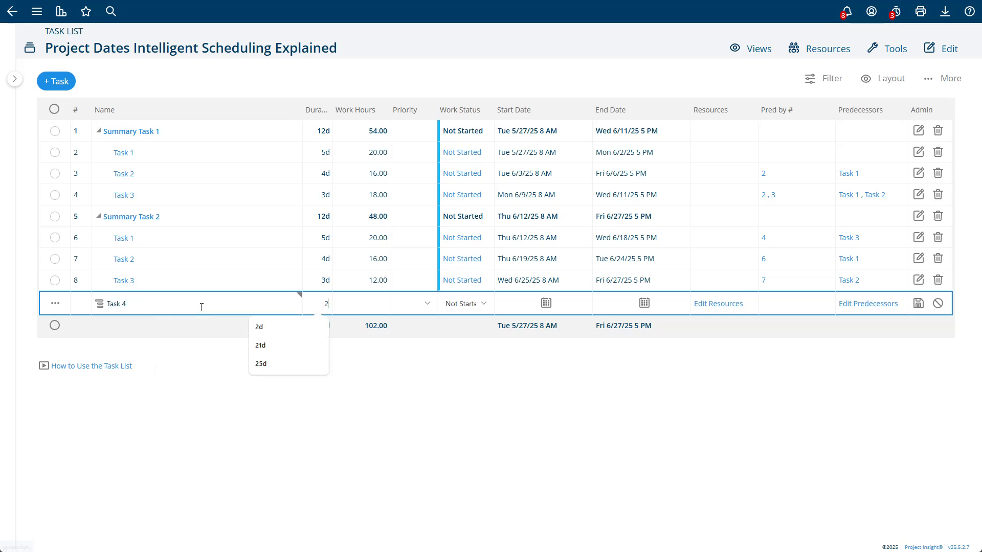
key(Tab)
text(8)
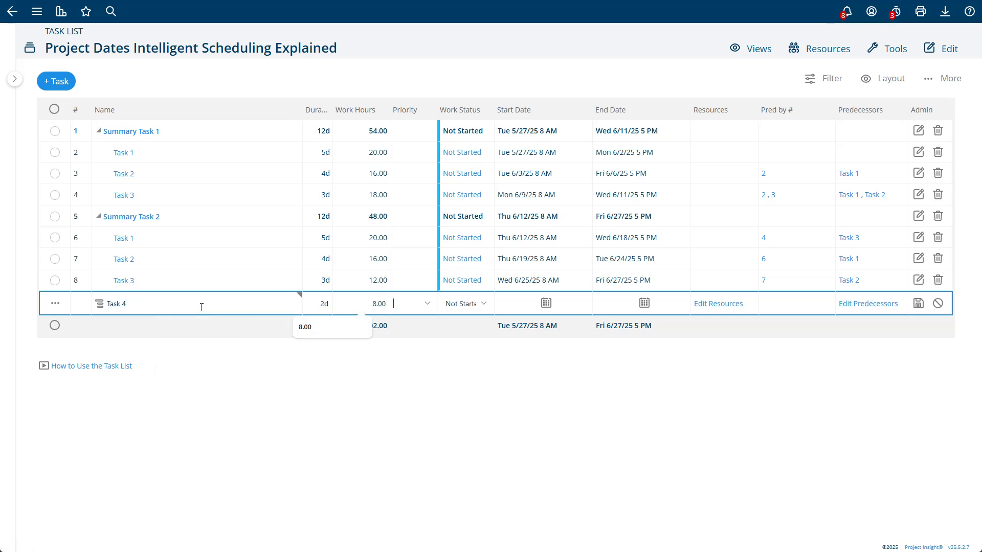
key(Tab)
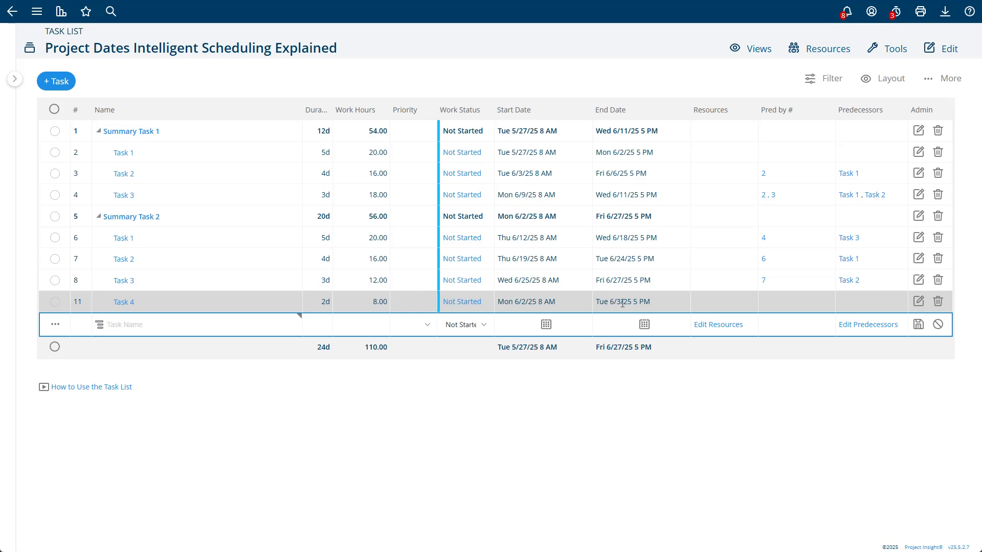
Assign the DevOps resource to Task 4 under Summary Task 2
click(723, 304)
click(450, 96)
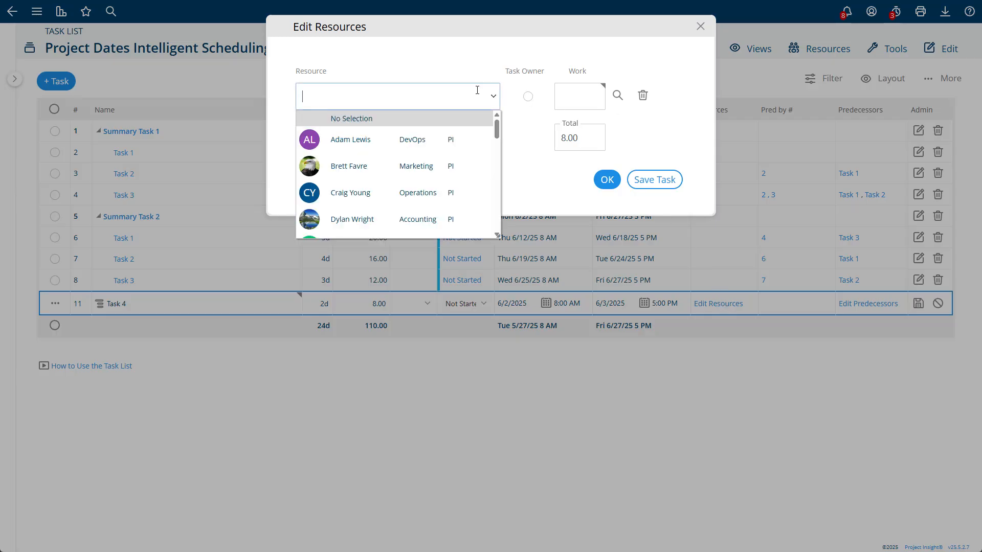
click(383, 136)
click(607, 180)
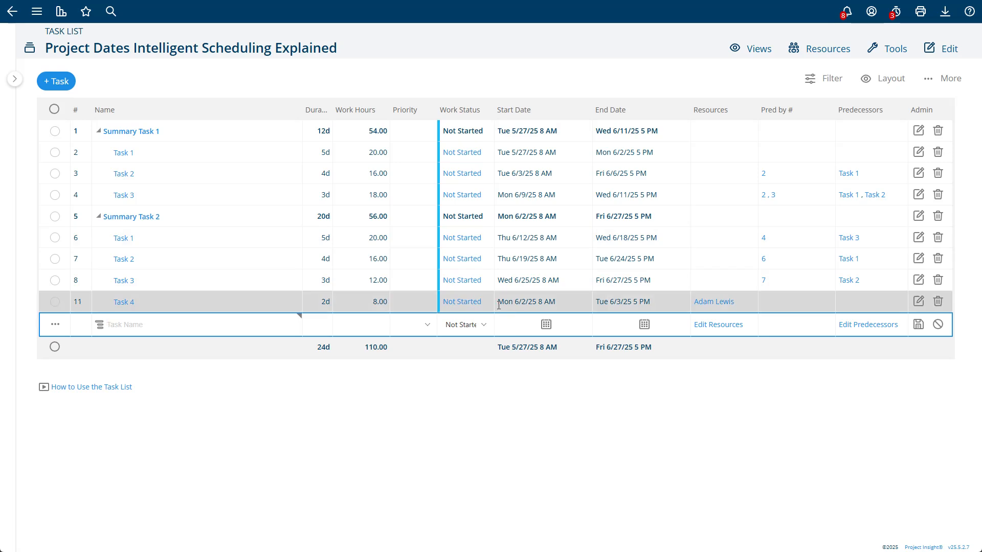
Check where Task 4 falls in the Gantt chart and return to the task list
click(766, 49)
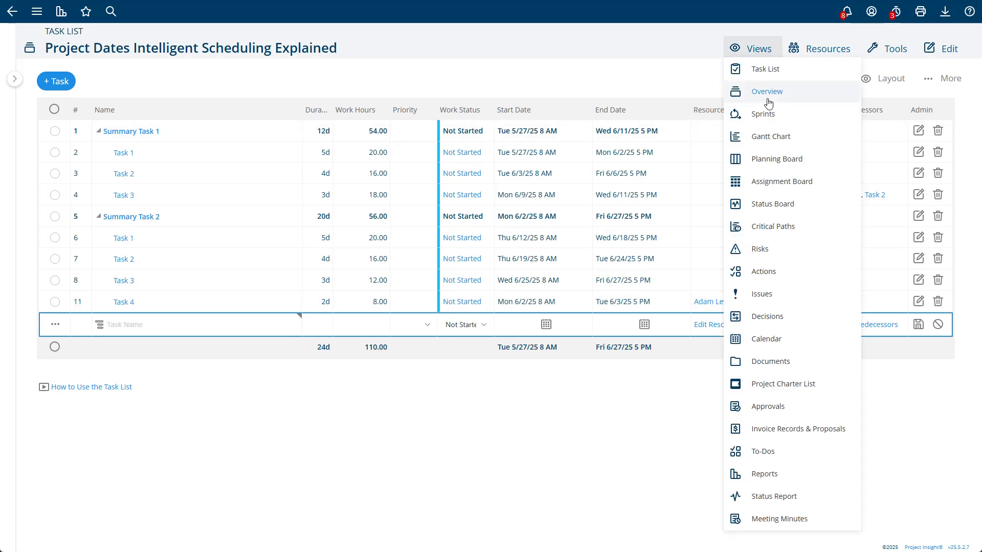
click(768, 137)
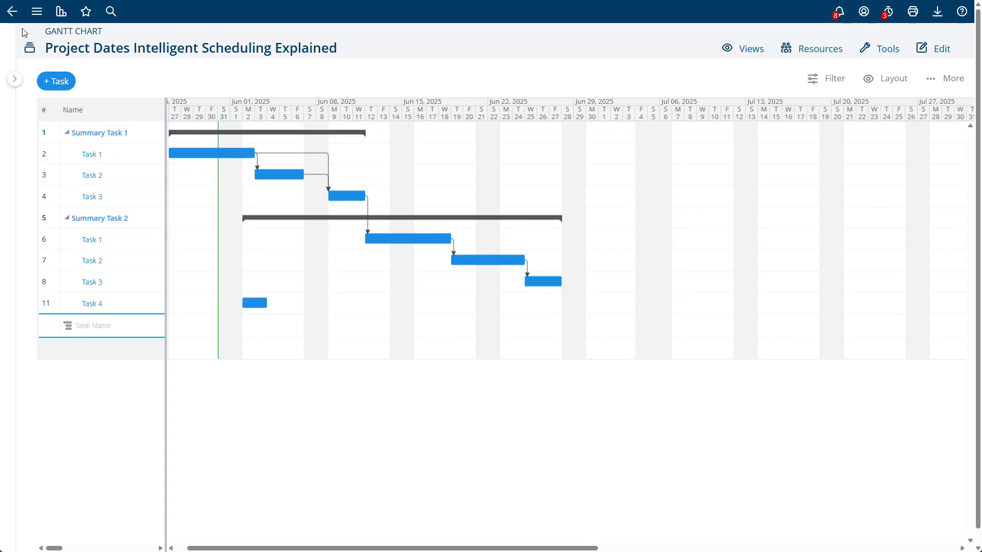
click(740, 50)
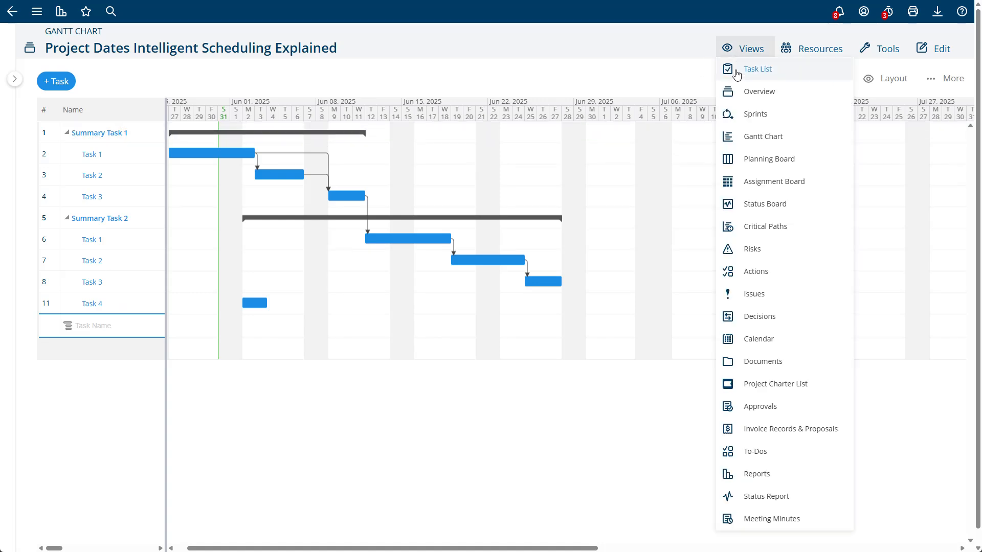
click(757, 68)
Open Task 4's options, review the available constraint types, and close them keeping ASAP after Task Created Date
click(171, 302)
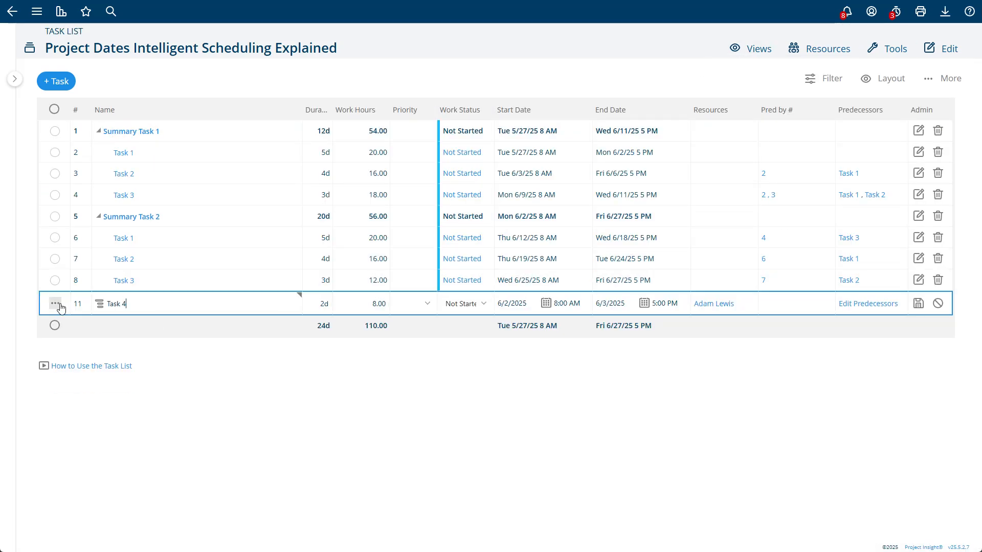
click(55, 303)
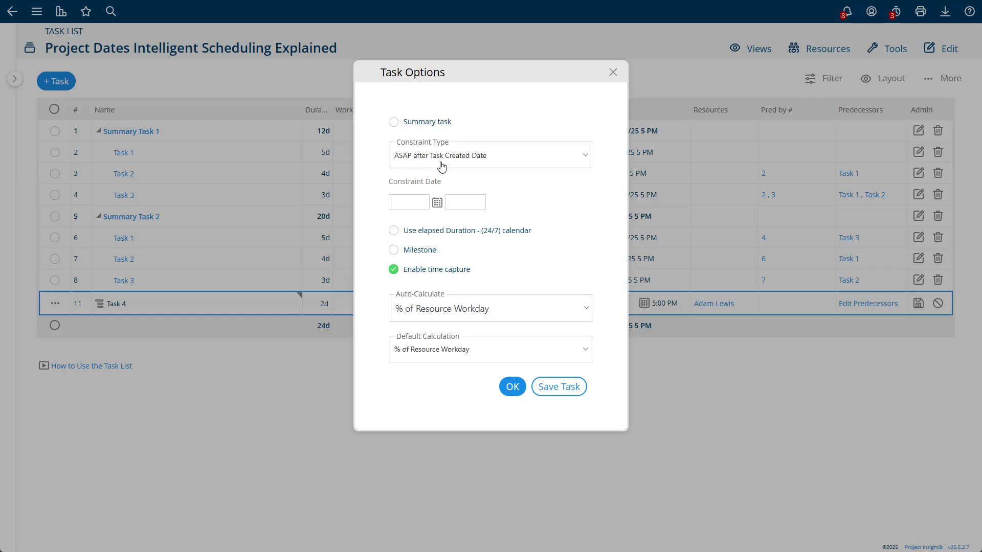
click(475, 164)
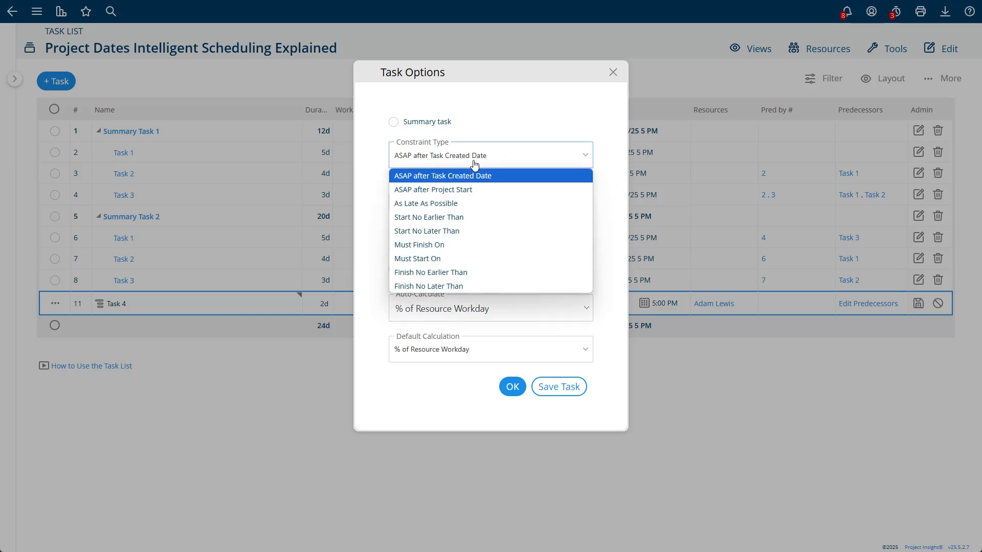
click(441, 181)
click(612, 73)
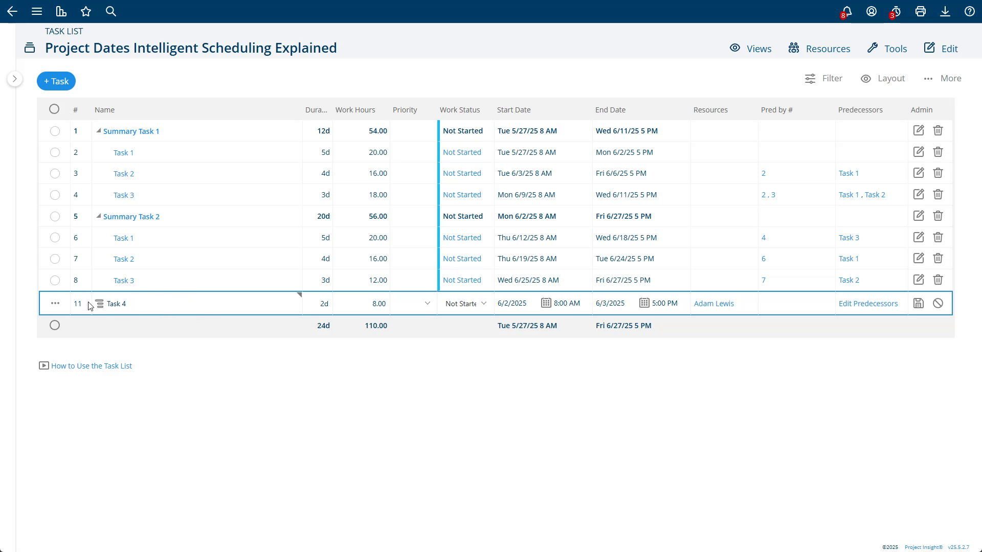
Try ASAP after Project Start as Task 4's constraint type, restore ASAP after Task Created Date, and close the task options
click(56, 306)
click(432, 163)
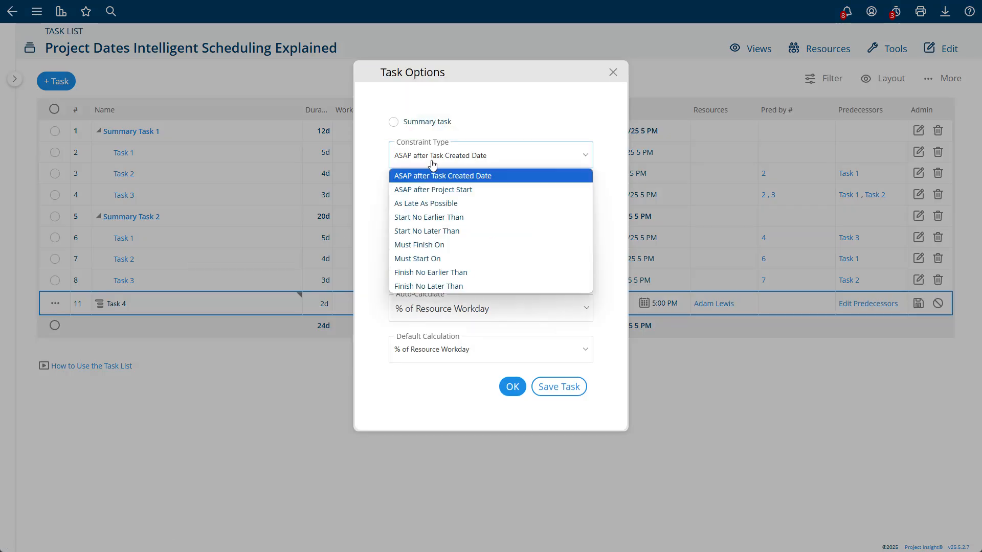
click(429, 189)
click(417, 162)
click(424, 190)
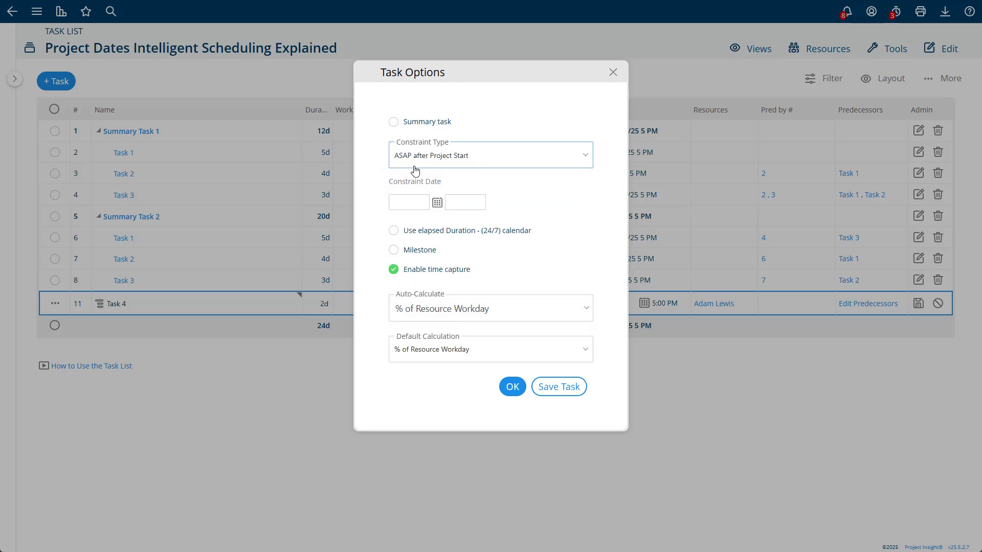
click(453, 170)
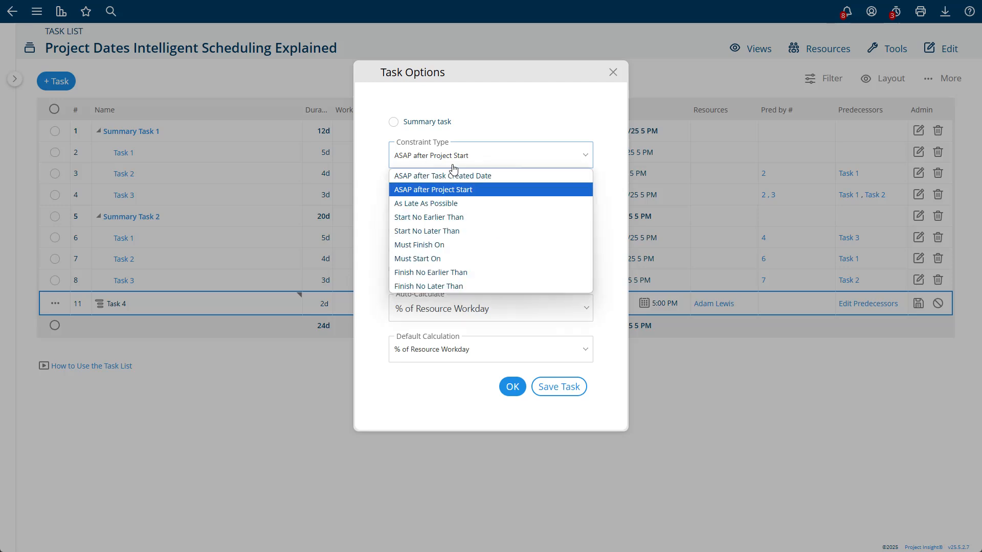
click(429, 176)
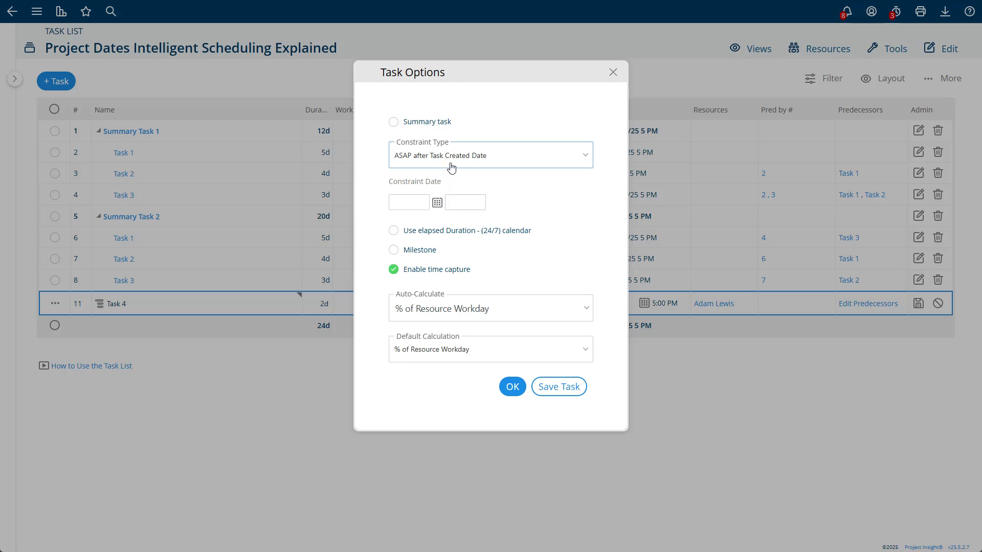
click(451, 166)
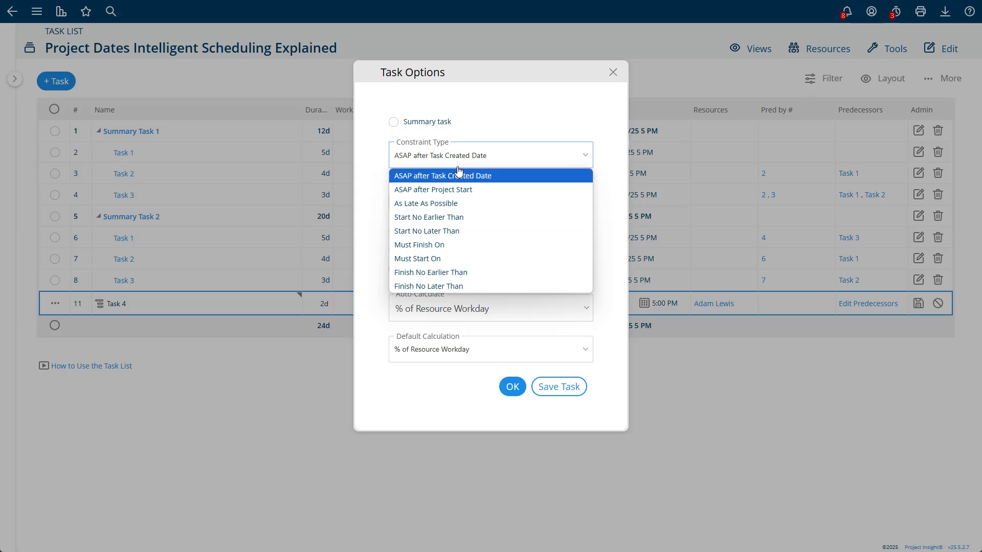
click(401, 176)
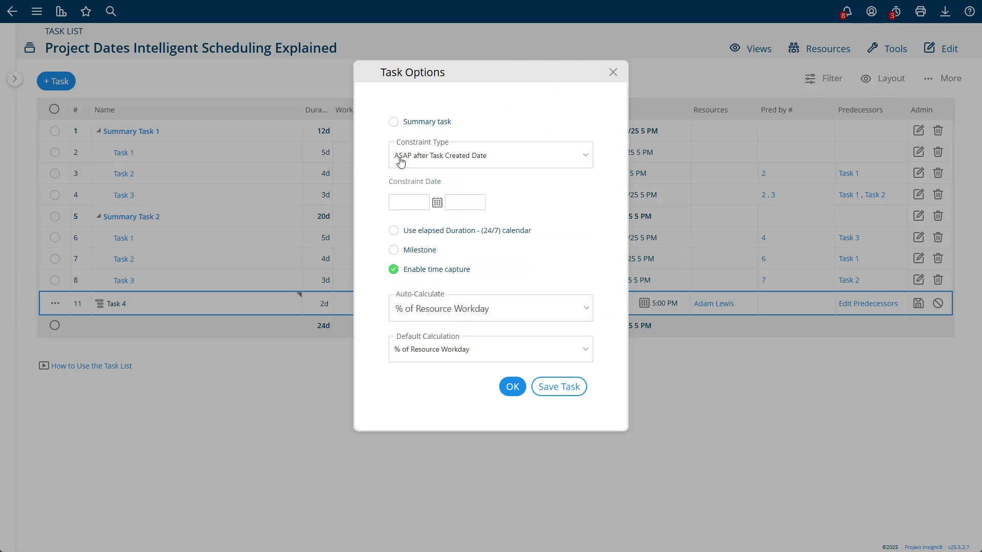
click(612, 72)
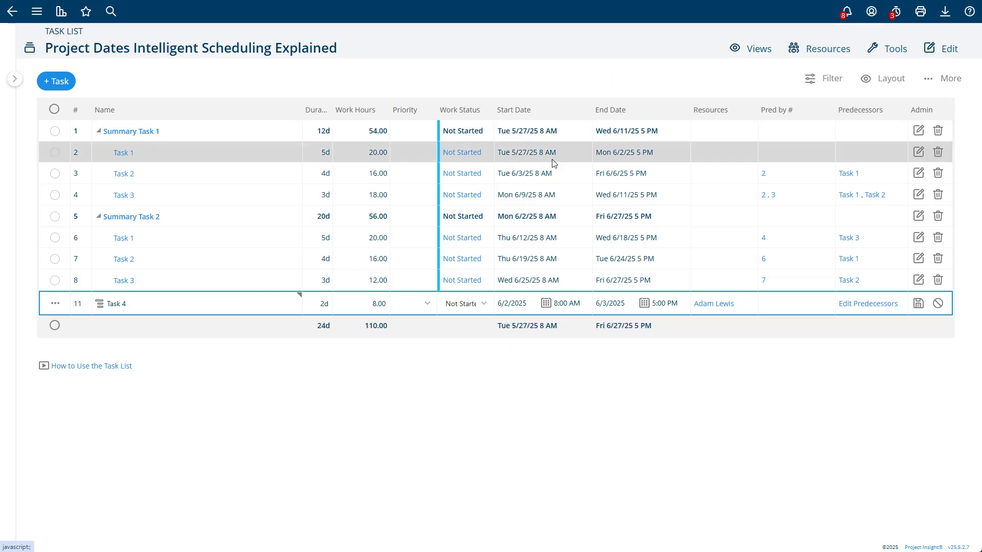
Set Task 4's start date to 6/9/2025 and show the saved schedule in the Gantt chart
click(546, 304)
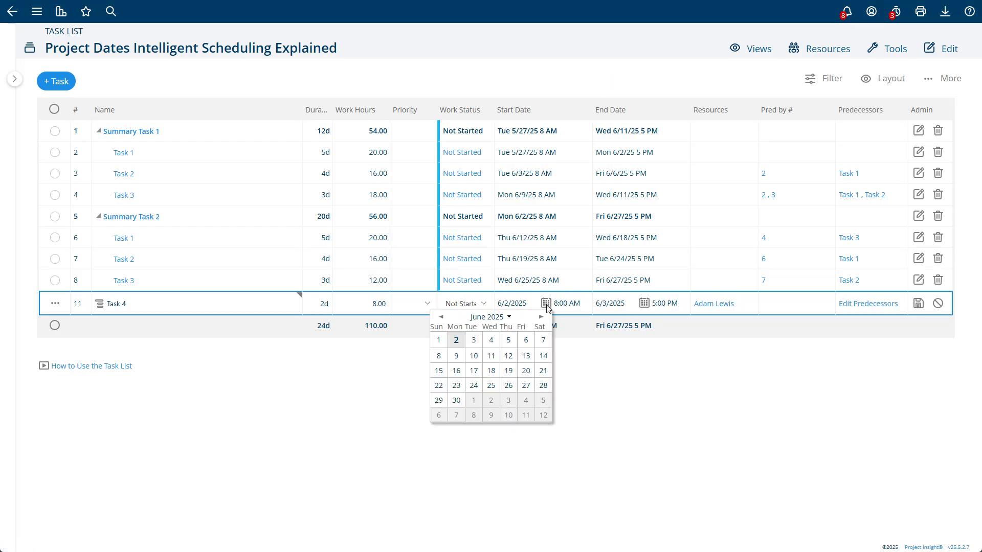
click(459, 359)
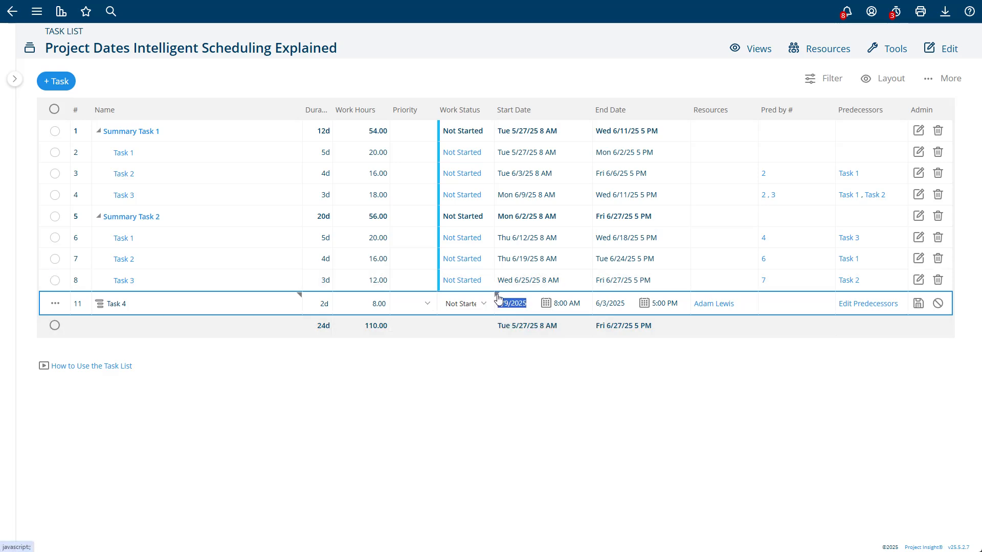
click(545, 304)
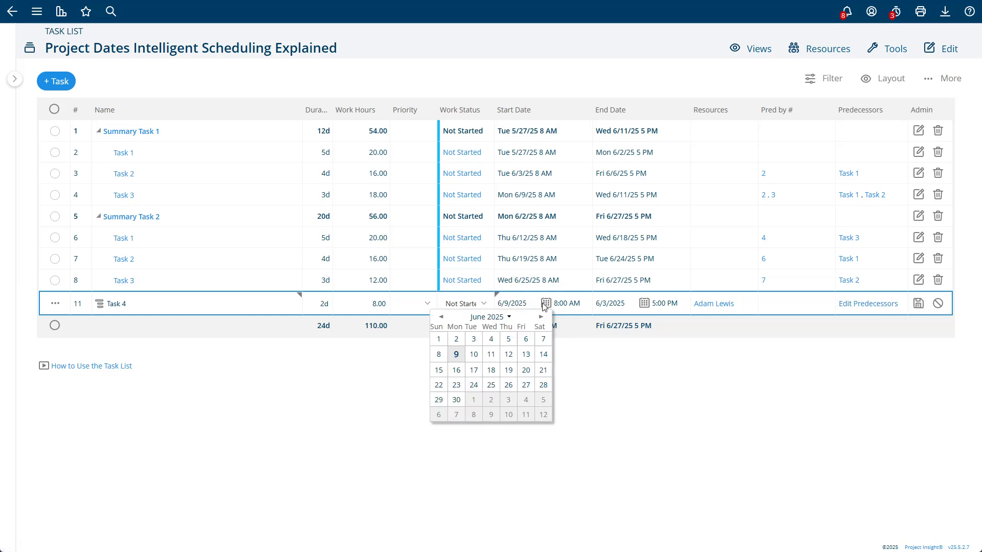
click(462, 357)
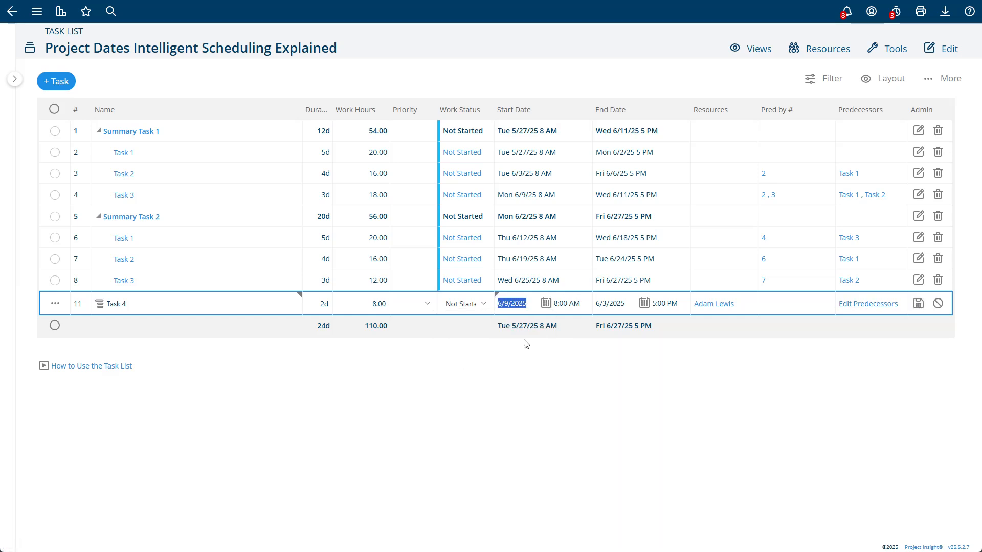
click(919, 304)
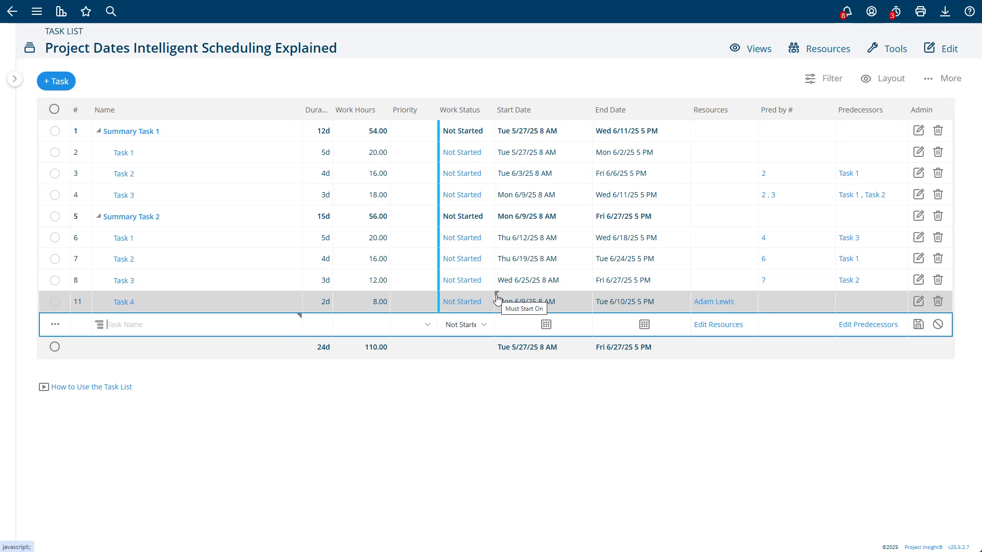
click(762, 53)
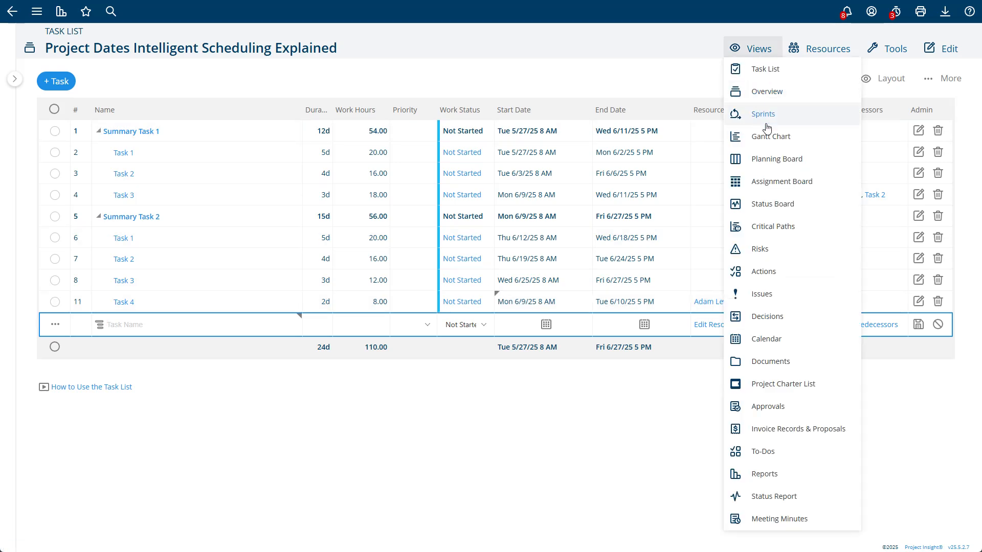
click(770, 148)
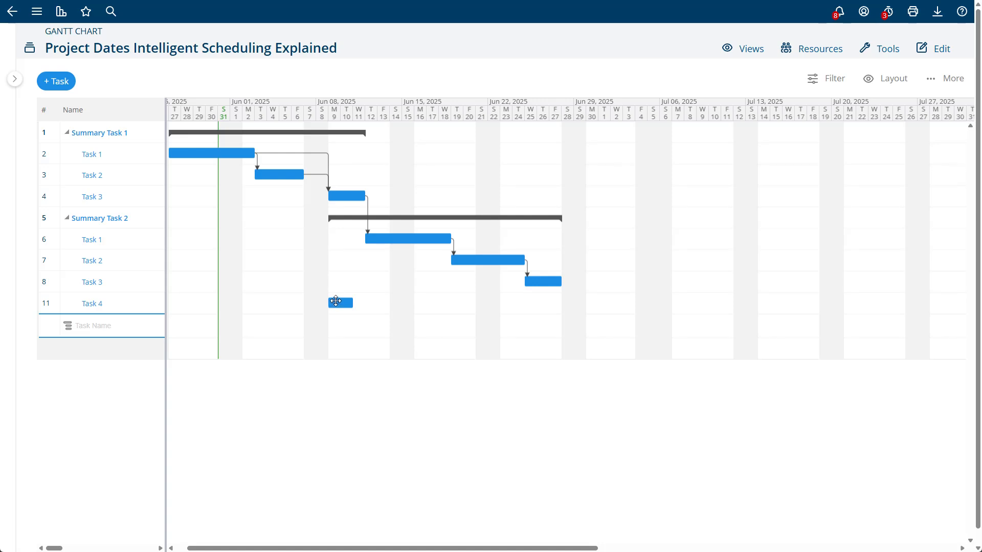
Move Task 4's Gantt bar to start on 6/16/2025 and inspect its constraint details from the task list
drag(339, 302, 425, 303)
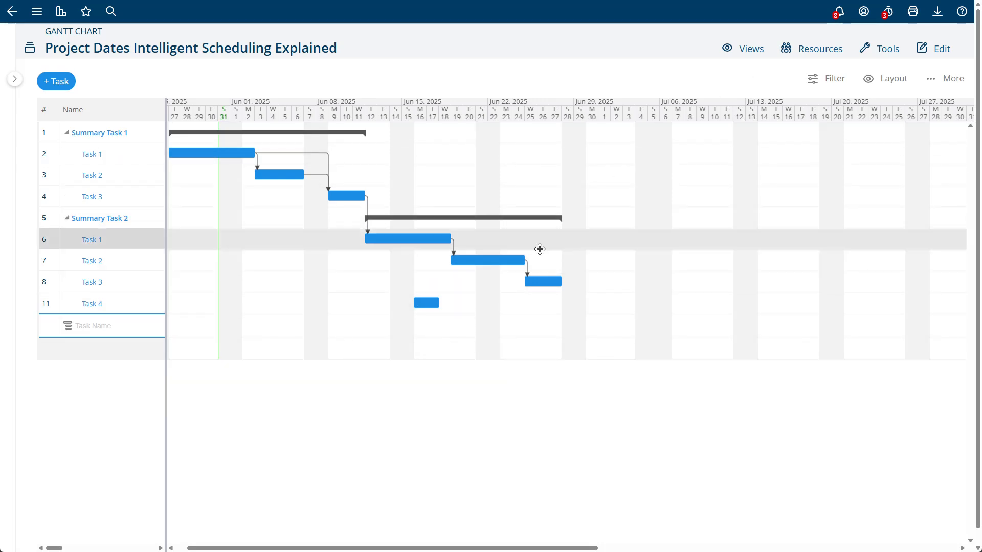
click(750, 55)
click(752, 71)
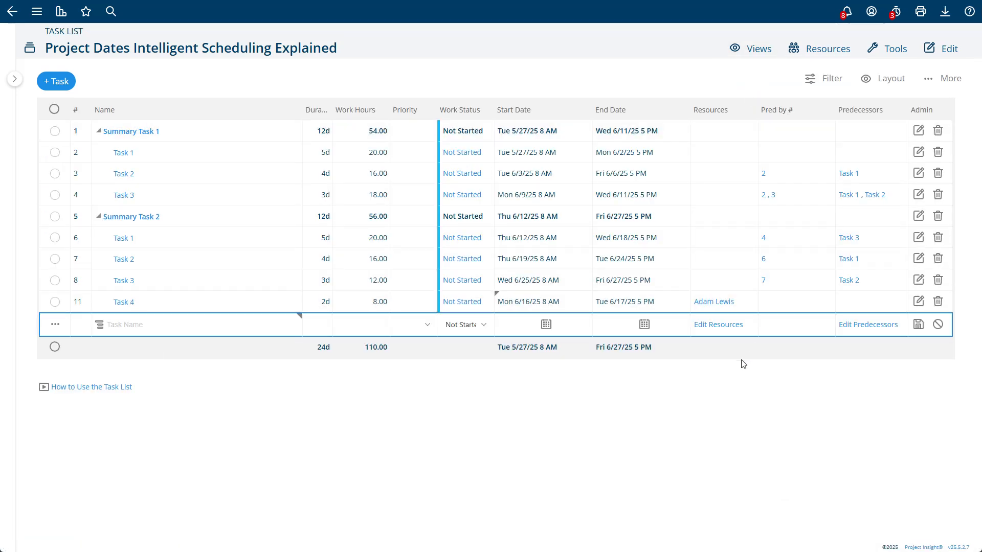
click(497, 300)
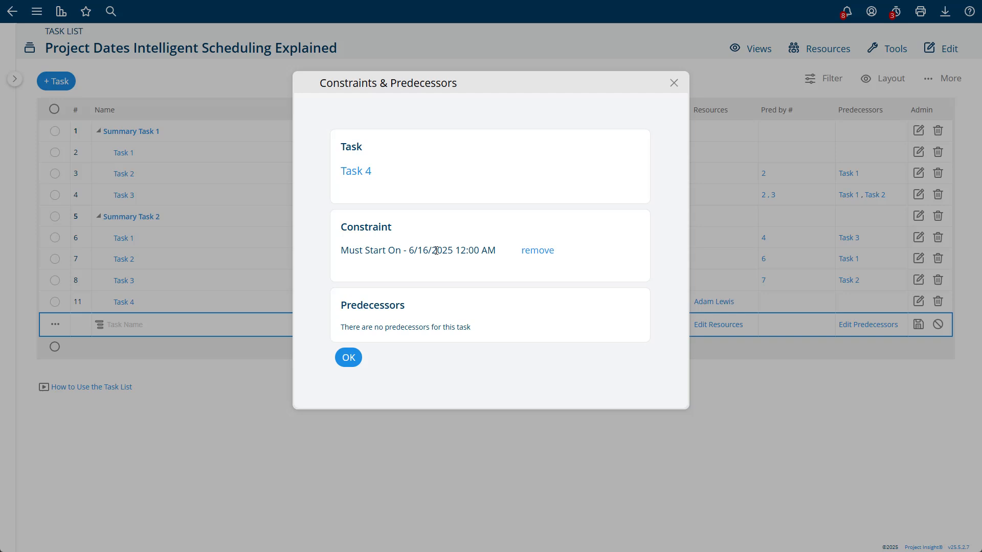
click(348, 358)
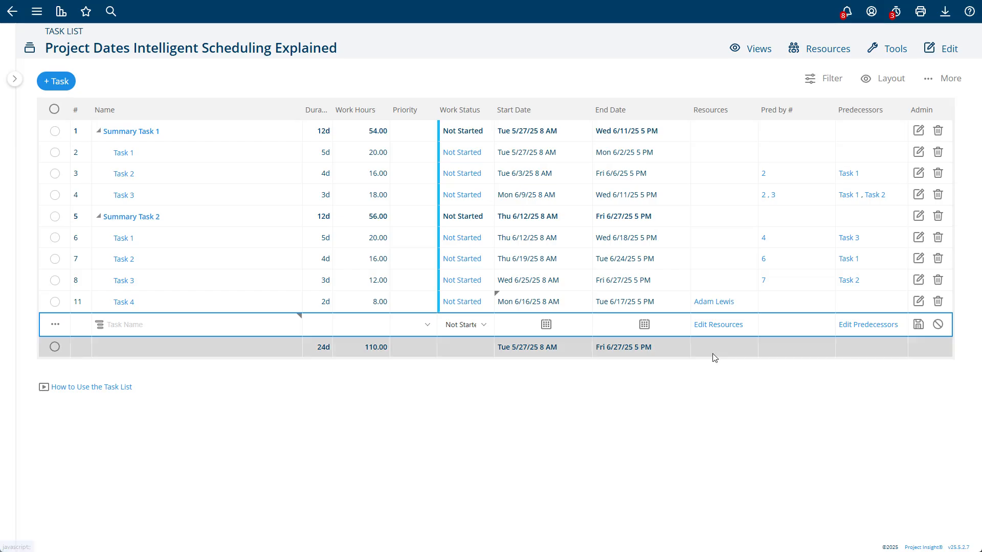
Set row 8 as Task 4's predecessor and remove Task 4's Must Start On constraint
click(760, 305)
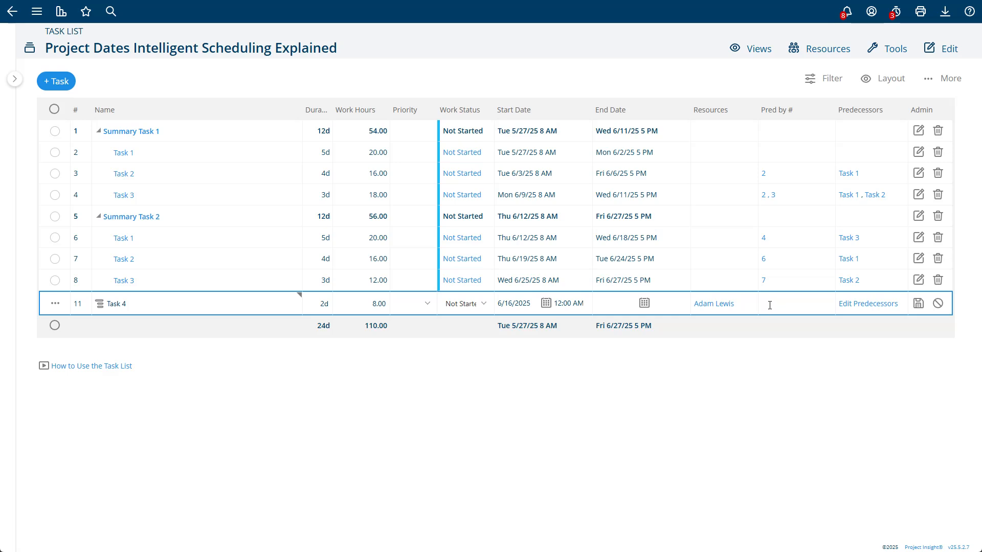
key(Return)
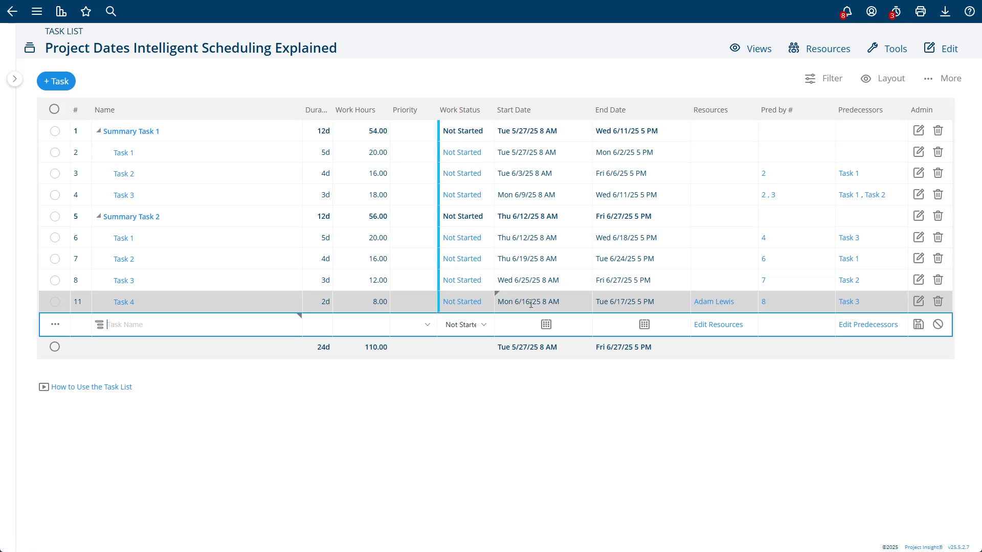
click(495, 297)
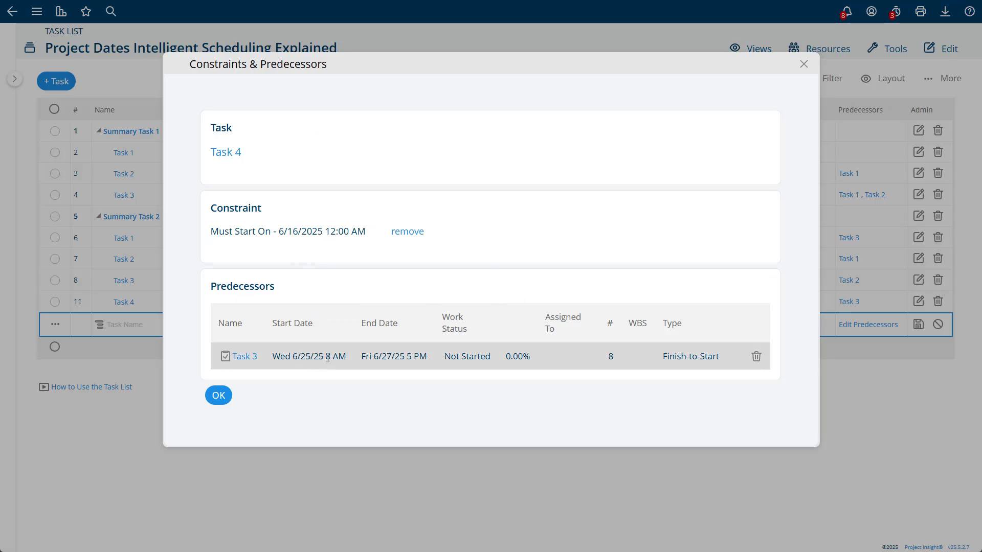
click(407, 231)
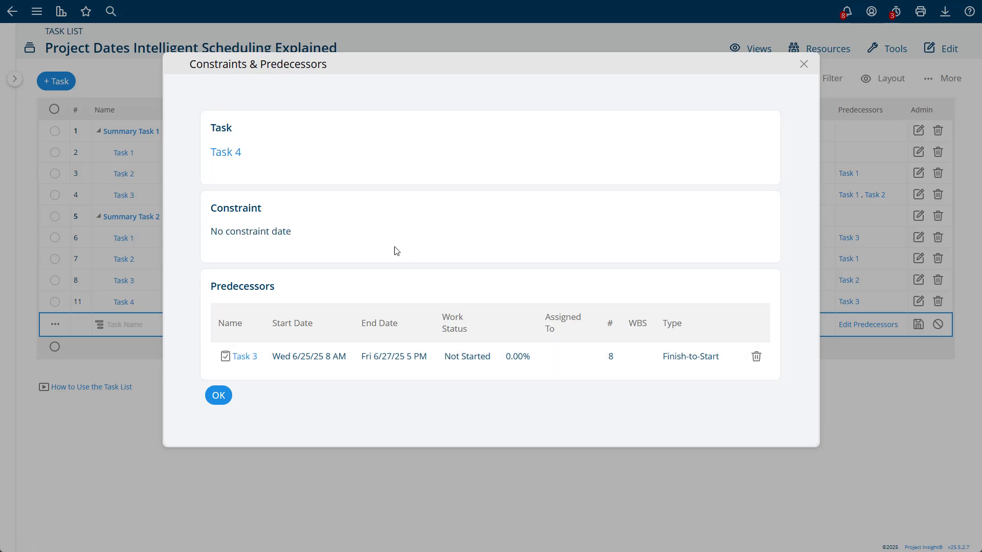
click(219, 395)
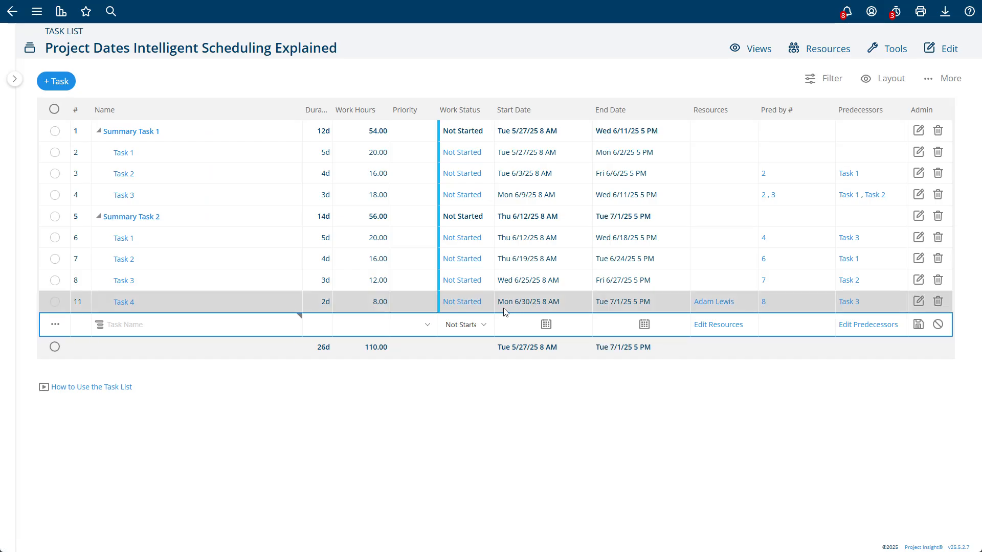
Set Task 4's start date to 6/16/2025 in the task list and save the row
click(557, 300)
click(549, 304)
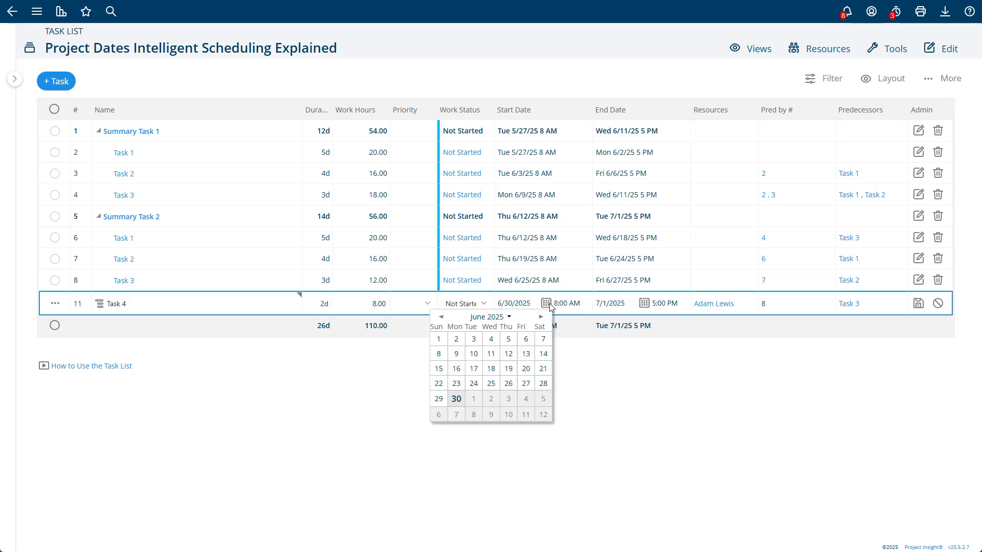
click(458, 370)
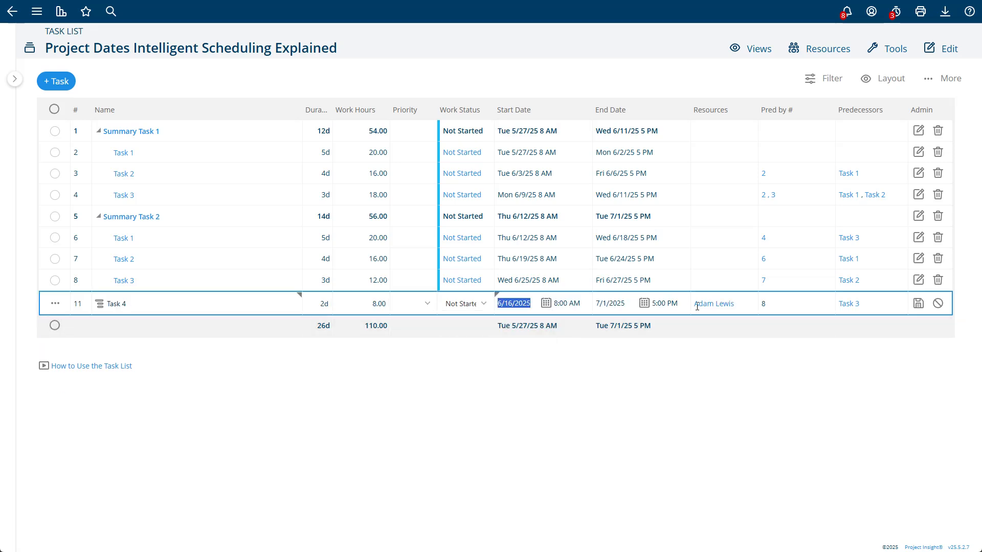
click(918, 305)
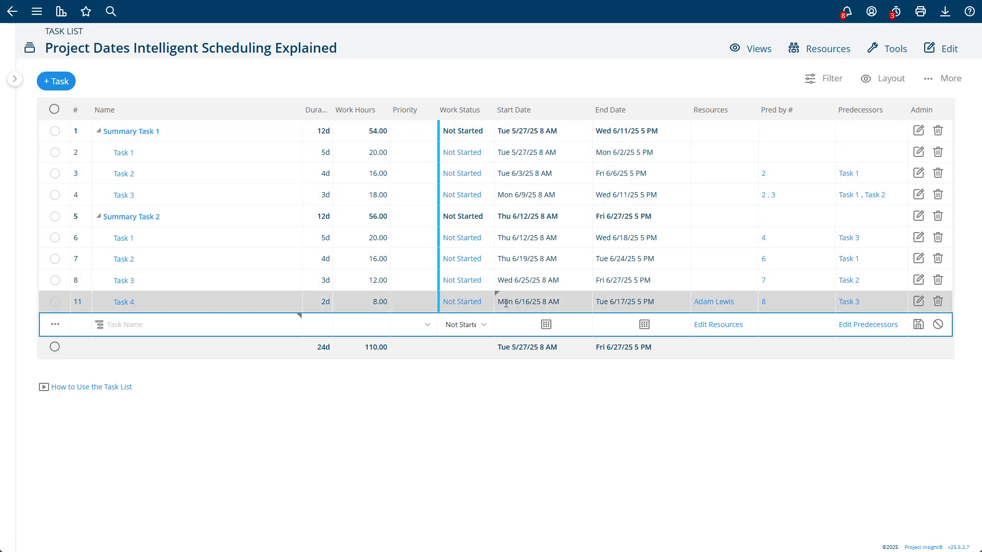
Remove all constraint dates from the project
click(950, 79)
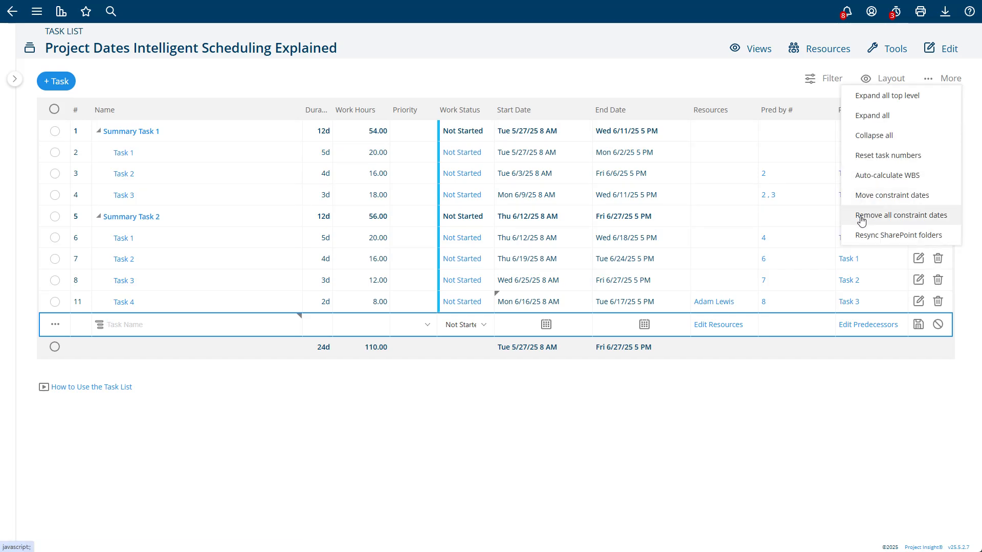
click(903, 219)
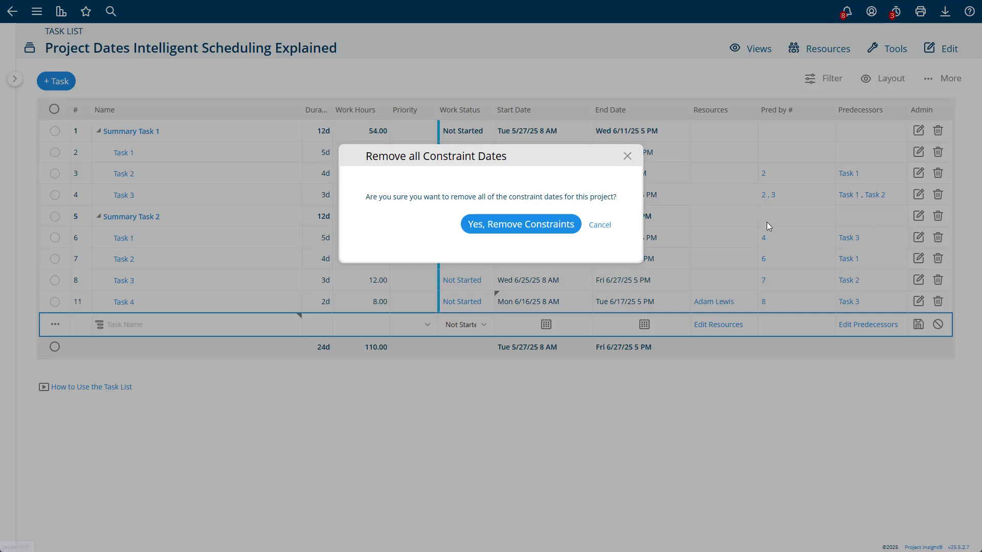
click(502, 230)
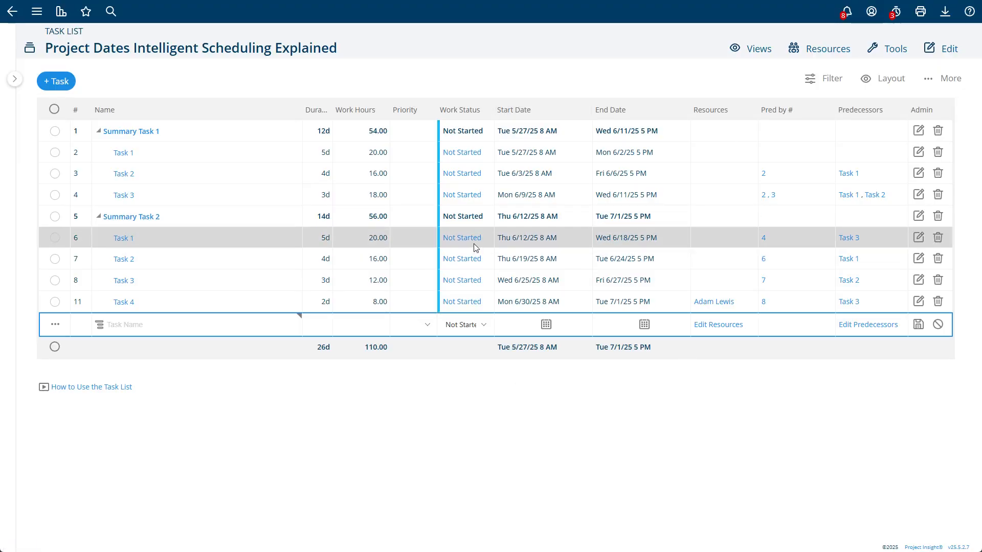
Set the start date of Task 1 under Summary Task 1 to 6/2/2025 and save the row
click(518, 156)
click(545, 155)
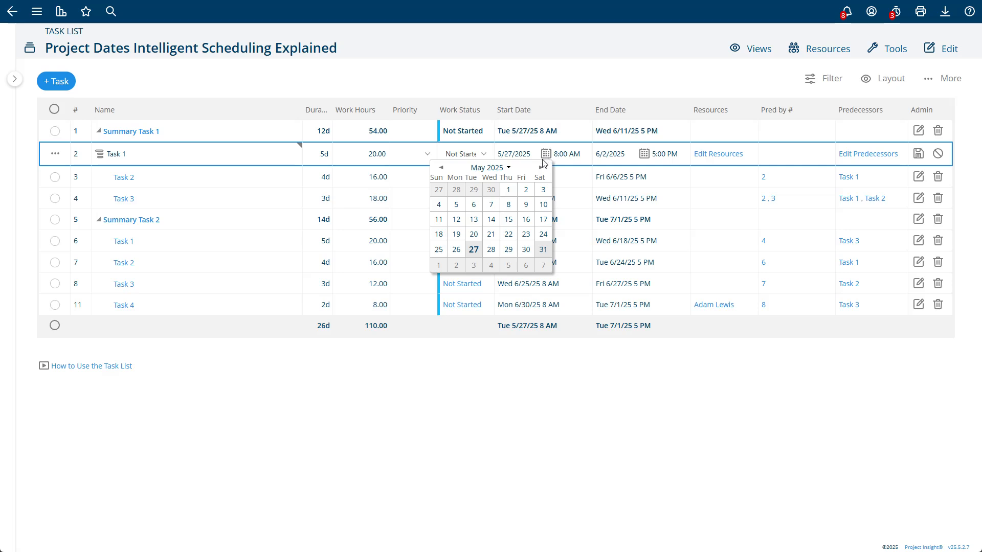
click(541, 167)
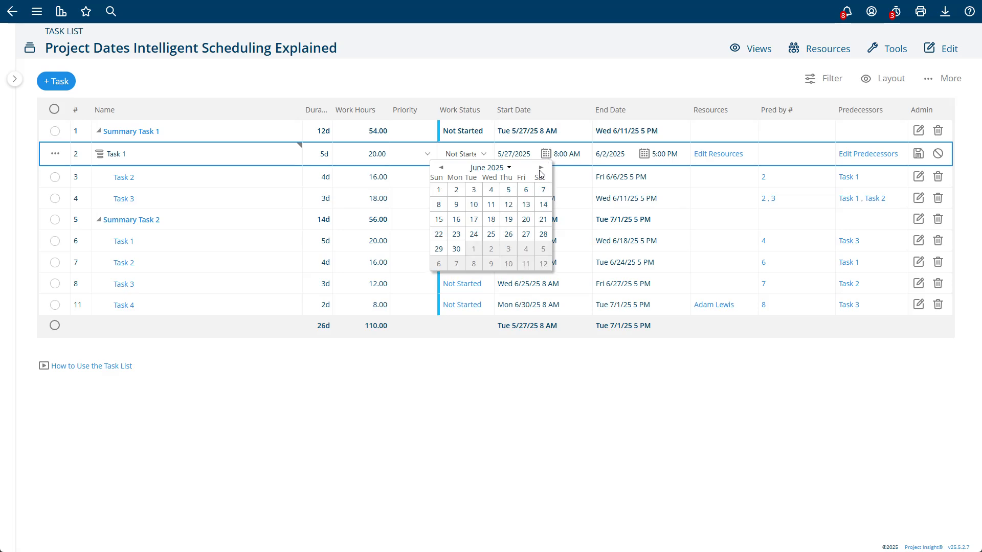
click(456, 204)
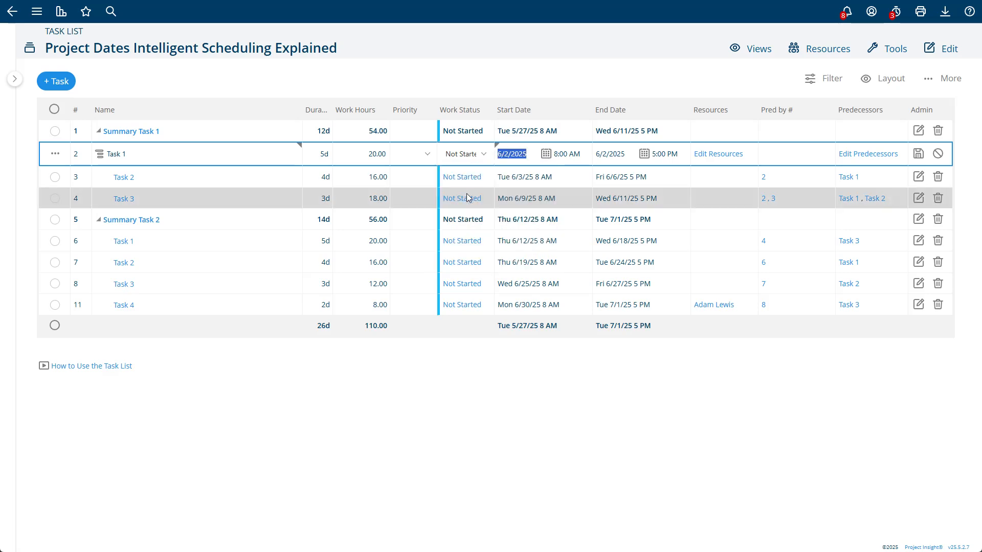
click(919, 153)
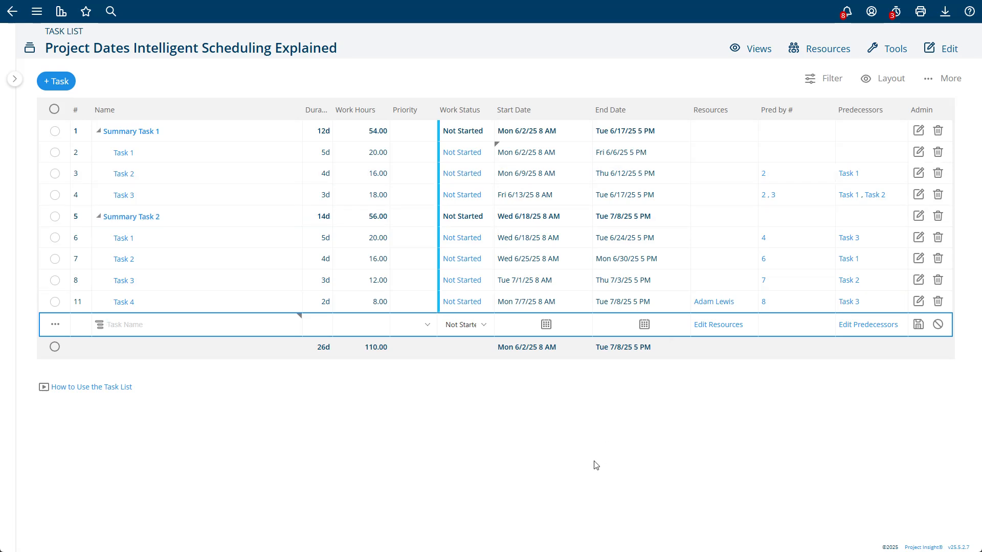
In the Gantt chart, reschedule Task 2 of Summary Task 1 to start on 6/23/2025, and return to the task list
click(744, 58)
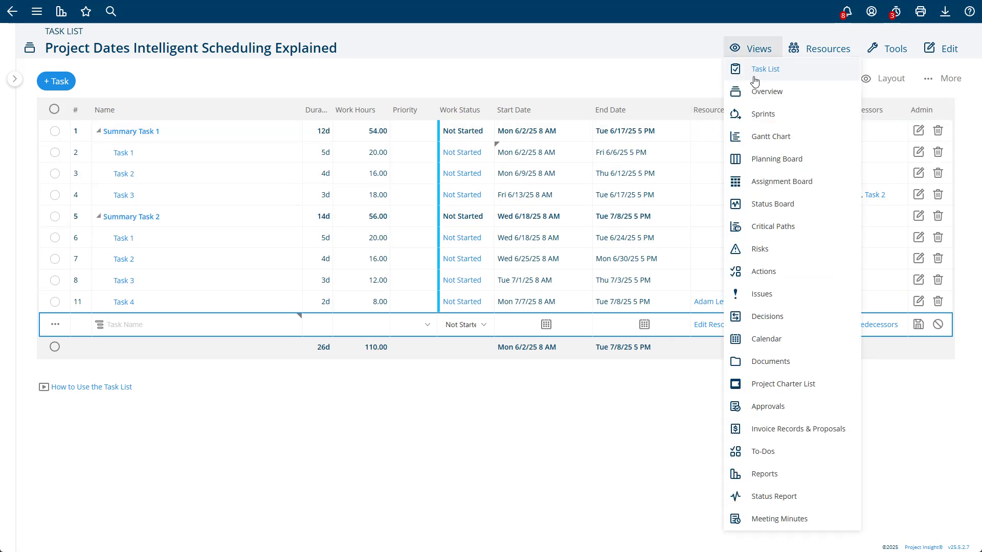
click(762, 137)
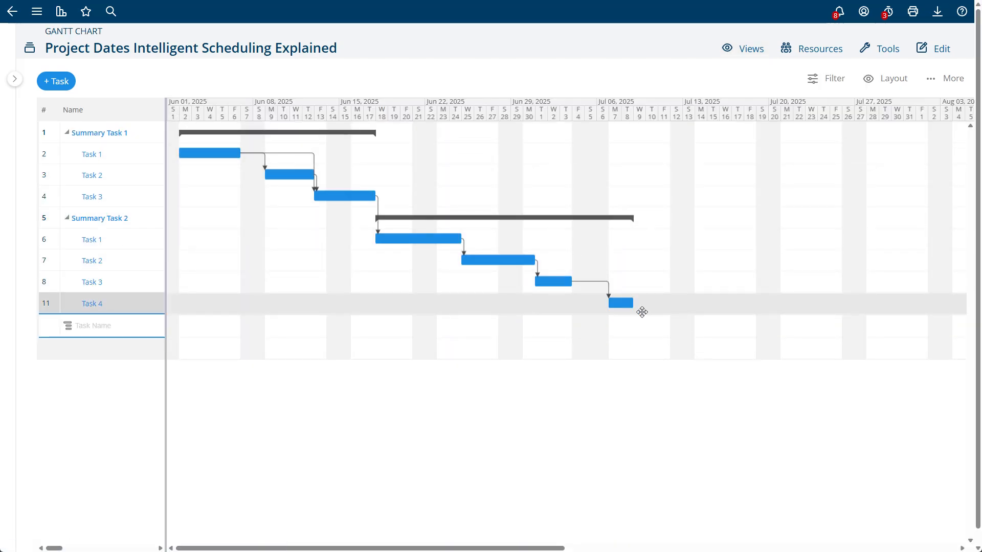
drag(304, 175, 377, 177)
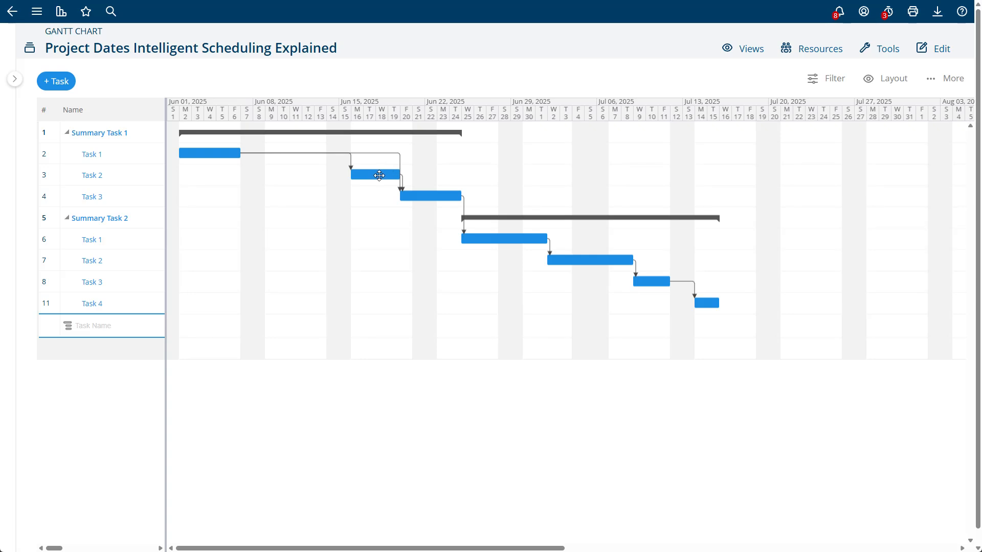
drag(379, 175, 340, 180)
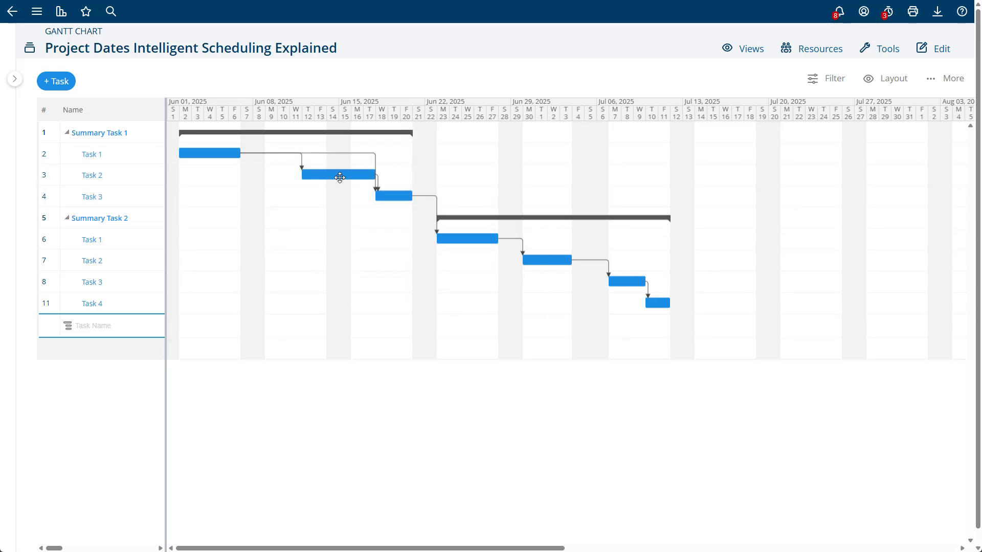
drag(340, 178, 502, 367)
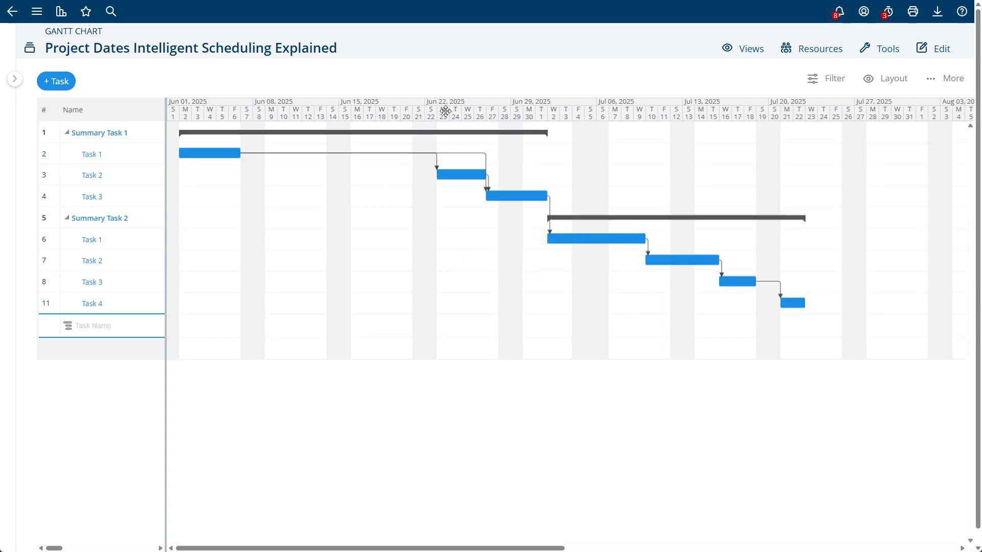
click(746, 51)
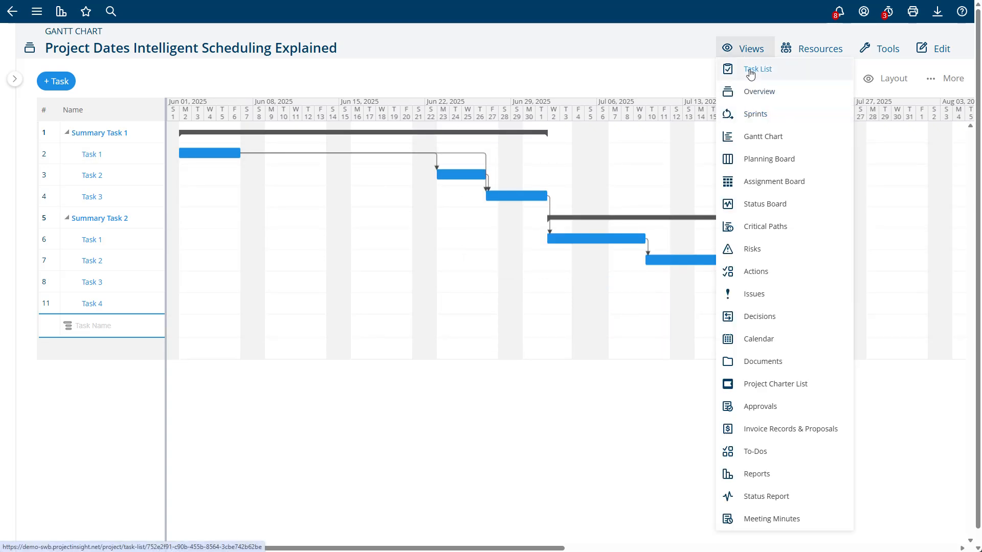
click(750, 74)
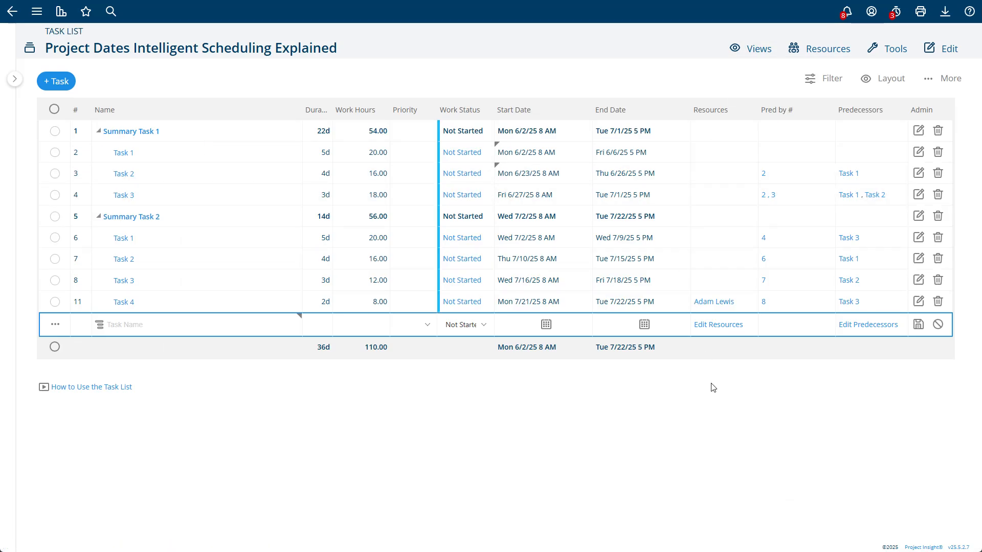